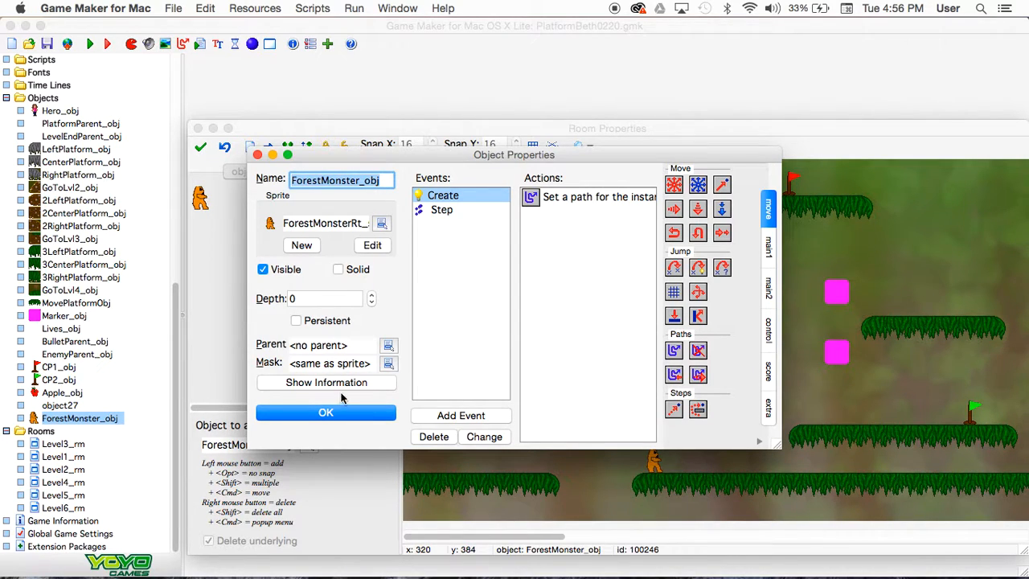
Close the ForestMonster_obj properties and create a new object named ForestMonster2_obj.
left_click(331, 417)
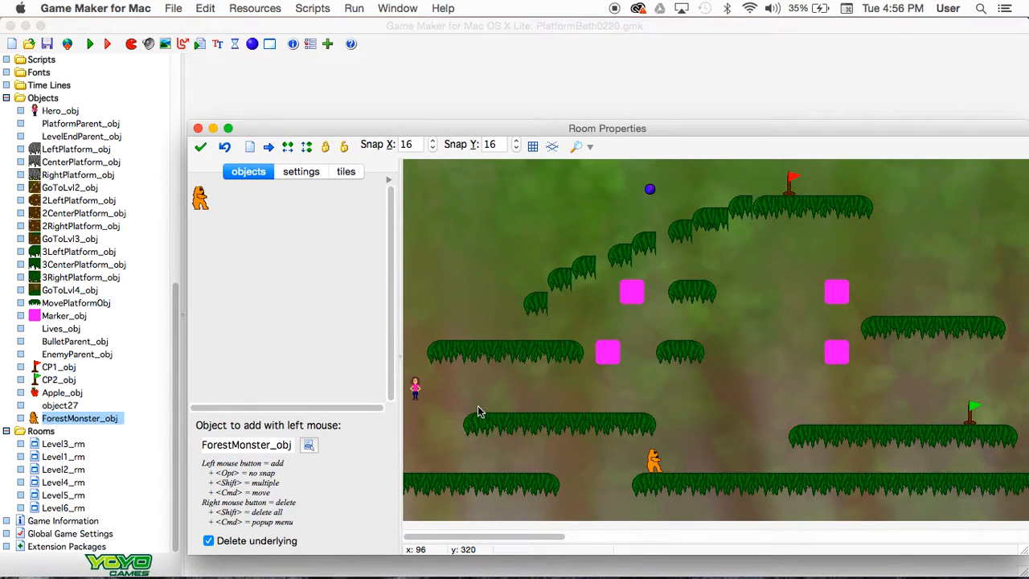
left_click(252, 45)
left_click(252, 45)
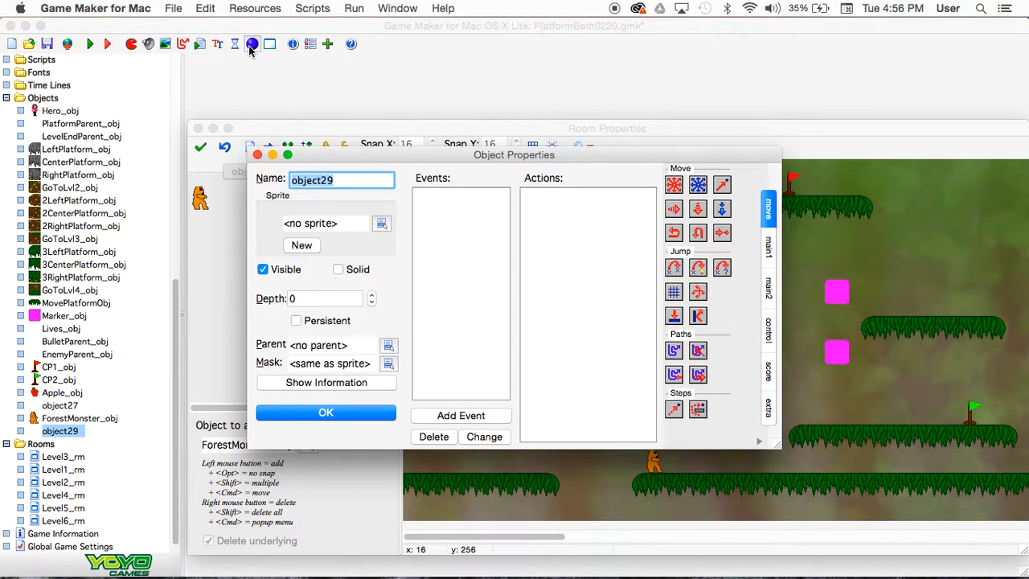
type("Fo")
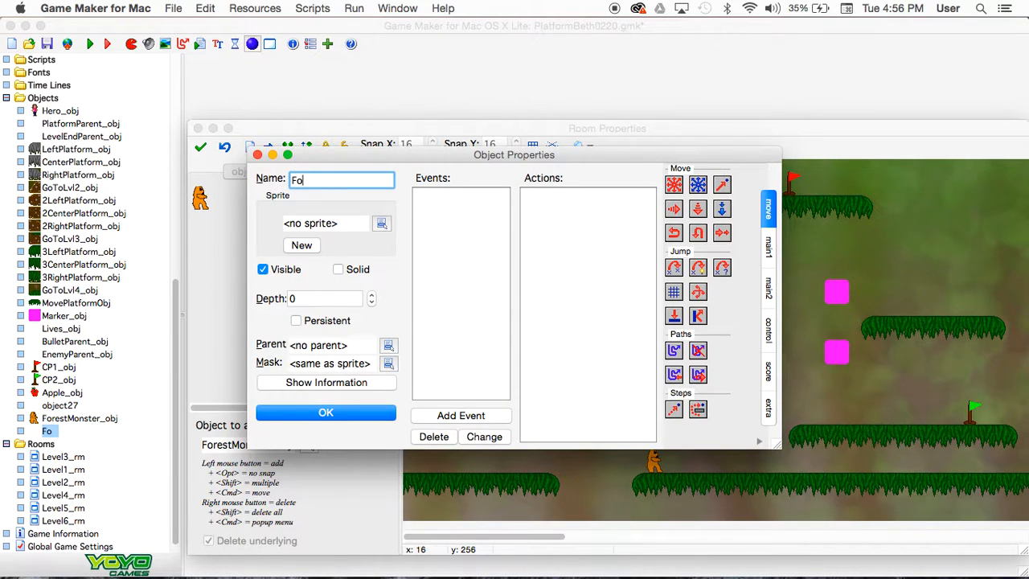
type("restMonste")
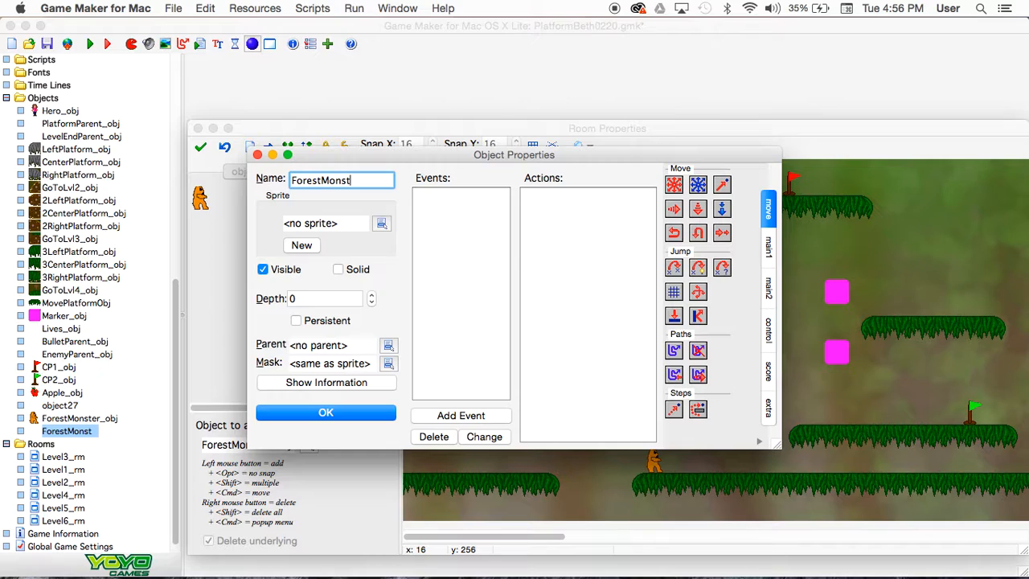
key("BackSpace")
type("er2_obj")
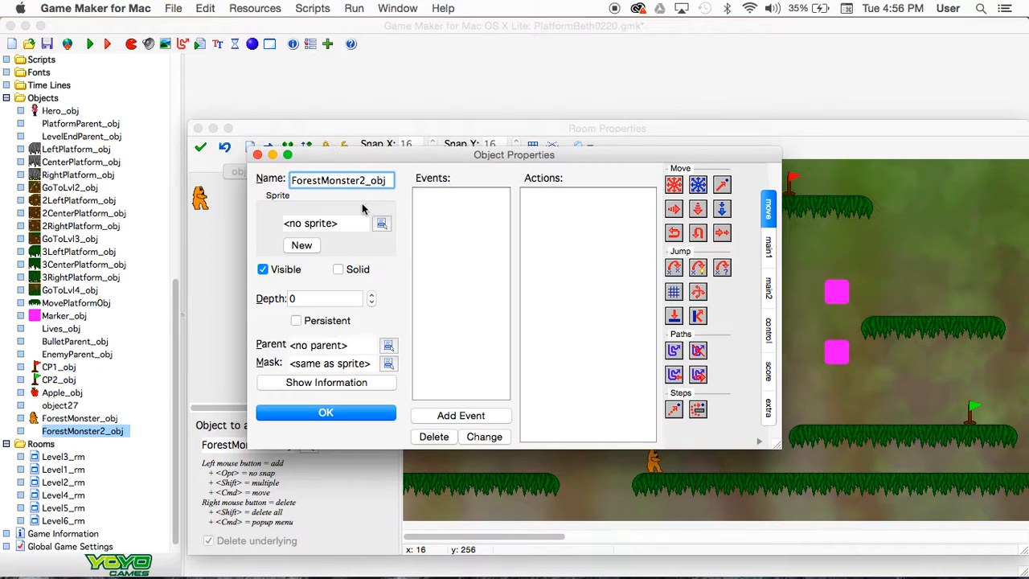
Assign the ForestMonsterRt_spr sprite to ForestMonster2_obj, and review the original ForestMonster_obj before closing both objects.
left_click(381, 223)
scroll(448, 409, "down", 3)
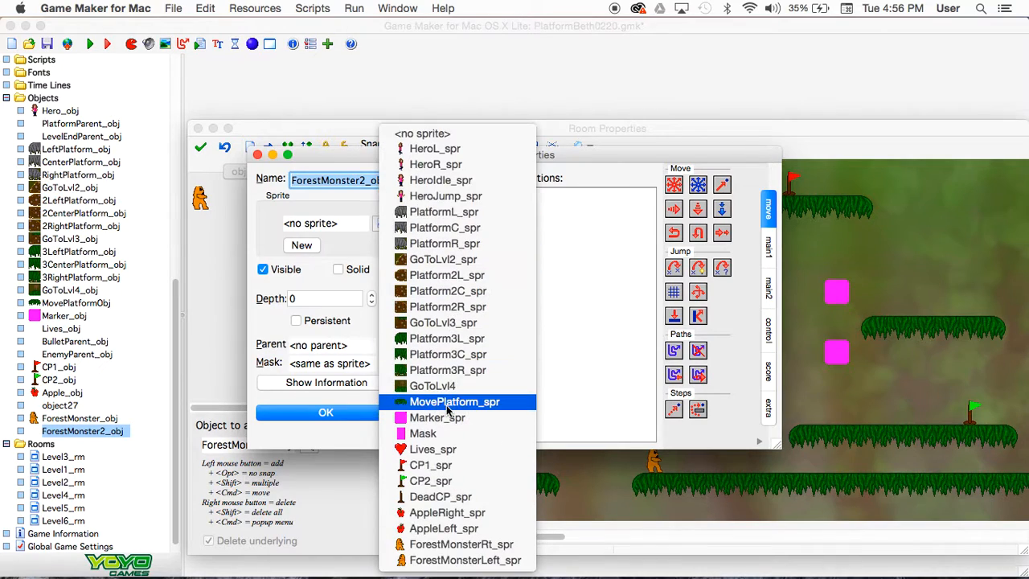
left_click(461, 545)
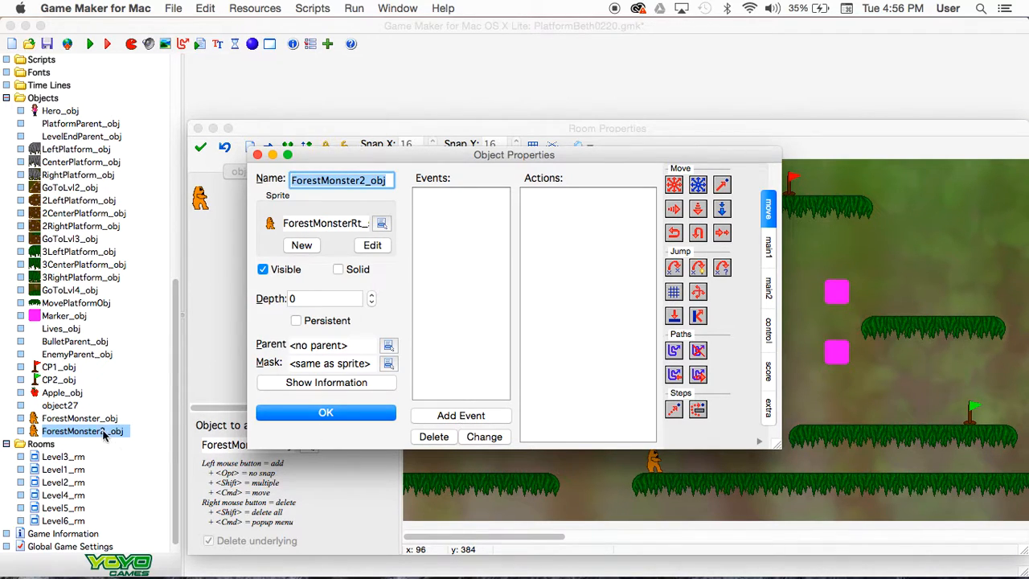
double_click(67, 419)
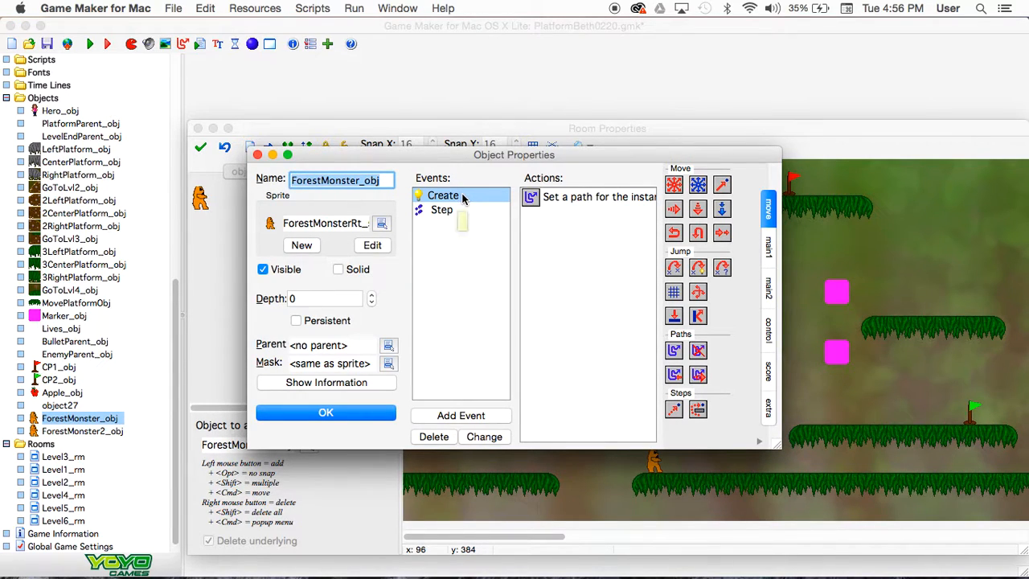
left_click(352, 411)
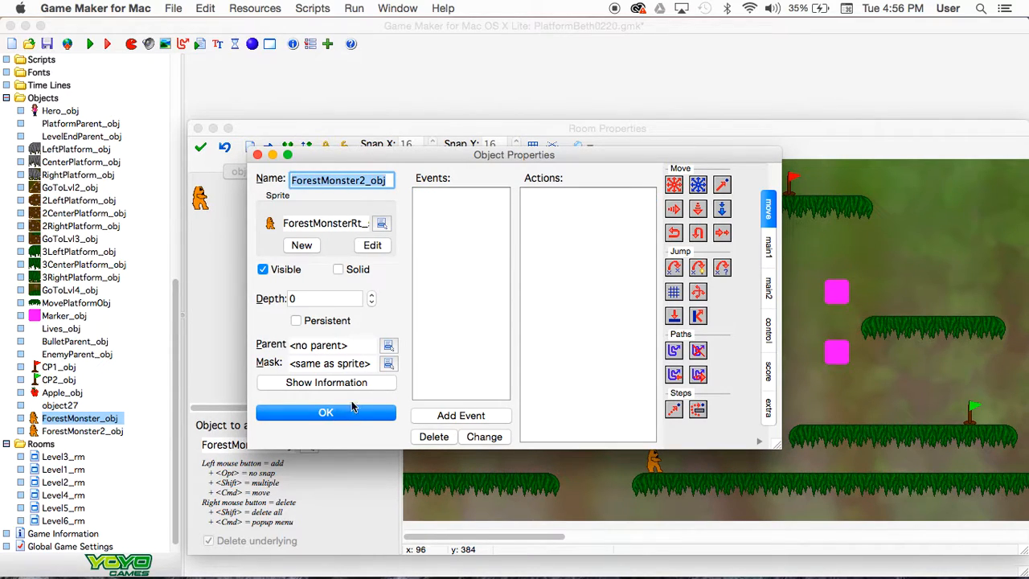
left_click(347, 414)
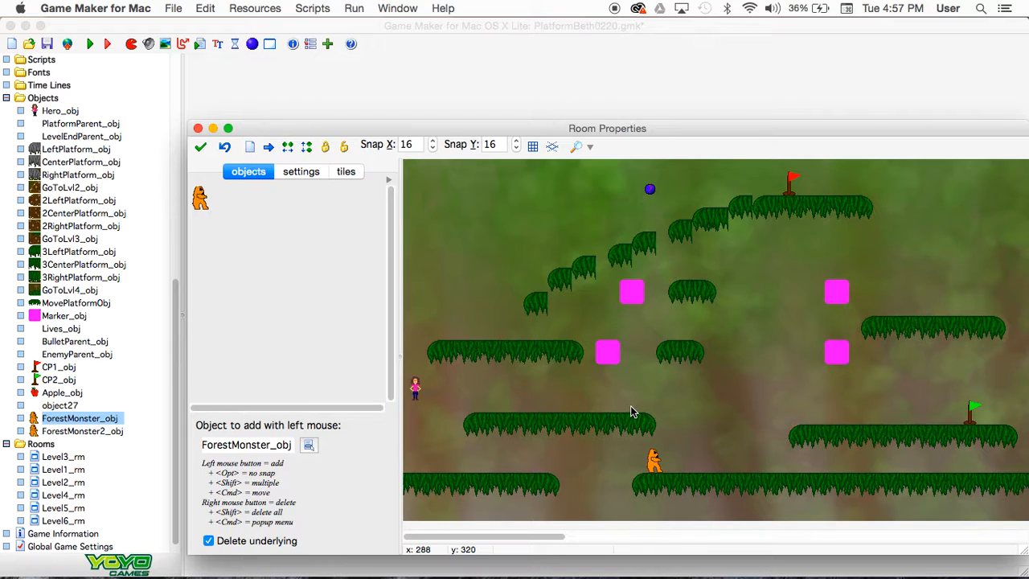
Close the room and create a new straight-line path with points at (96,320) and (288,320).
left_click(200, 146)
left_click(182, 44)
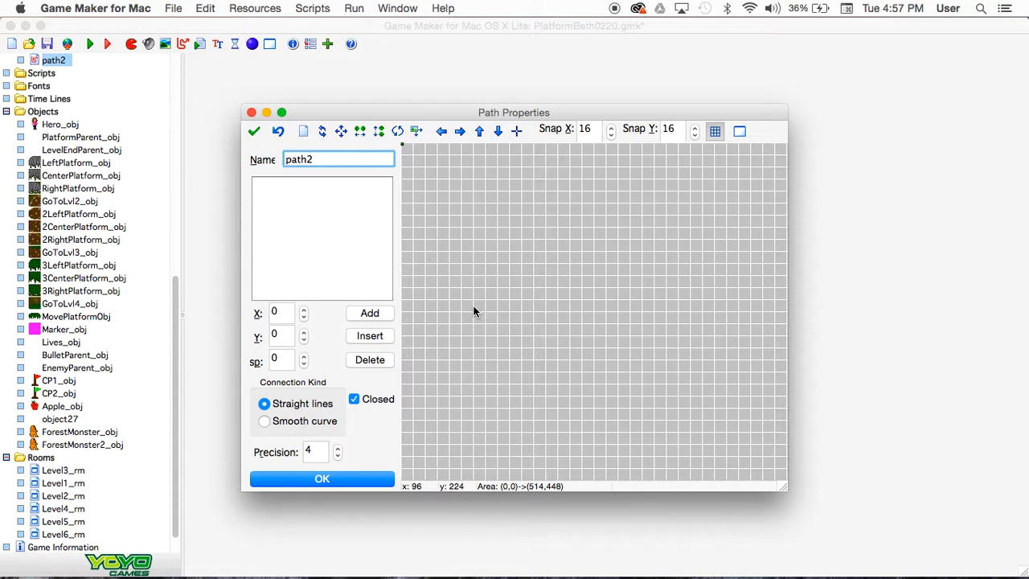
left_click(473, 384)
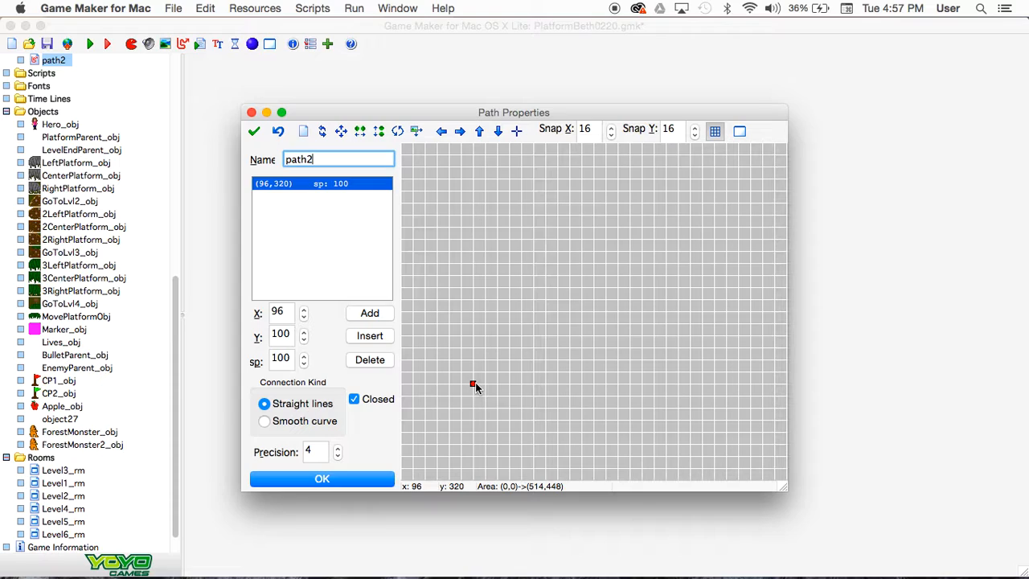
left_click(612, 385)
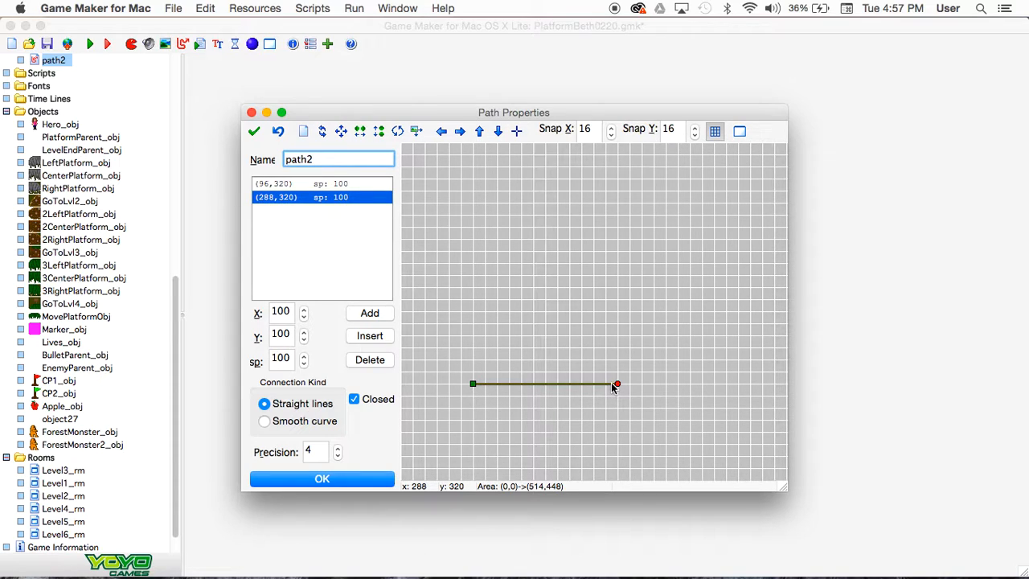
Name the new path ForestPath2 and save it.
key("BackSpace")
key("BackSpace")
key("BackSpace")
key("BackSpace")
key("BackSpace")
type("ForestPath2")
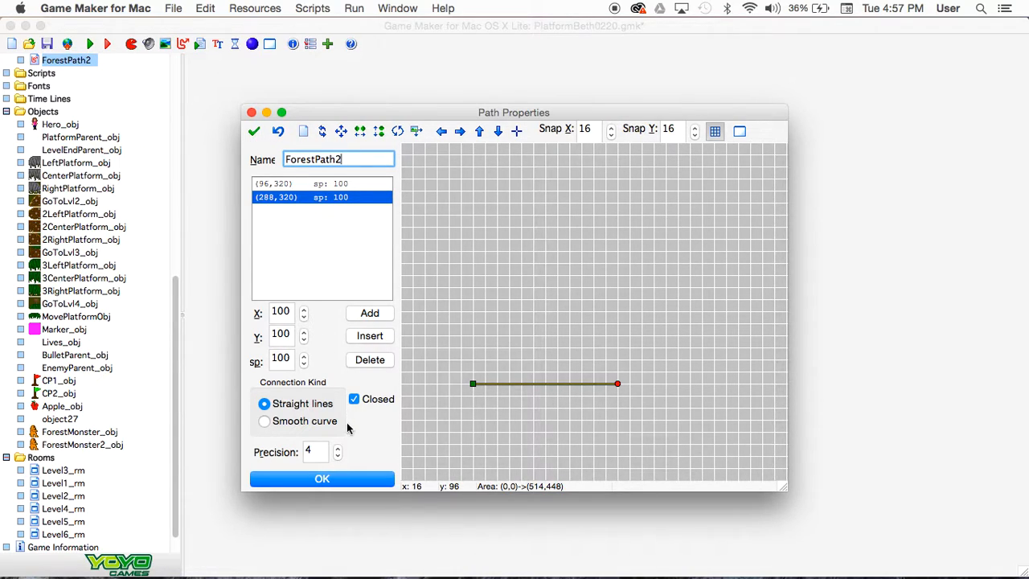
left_click(342, 481)
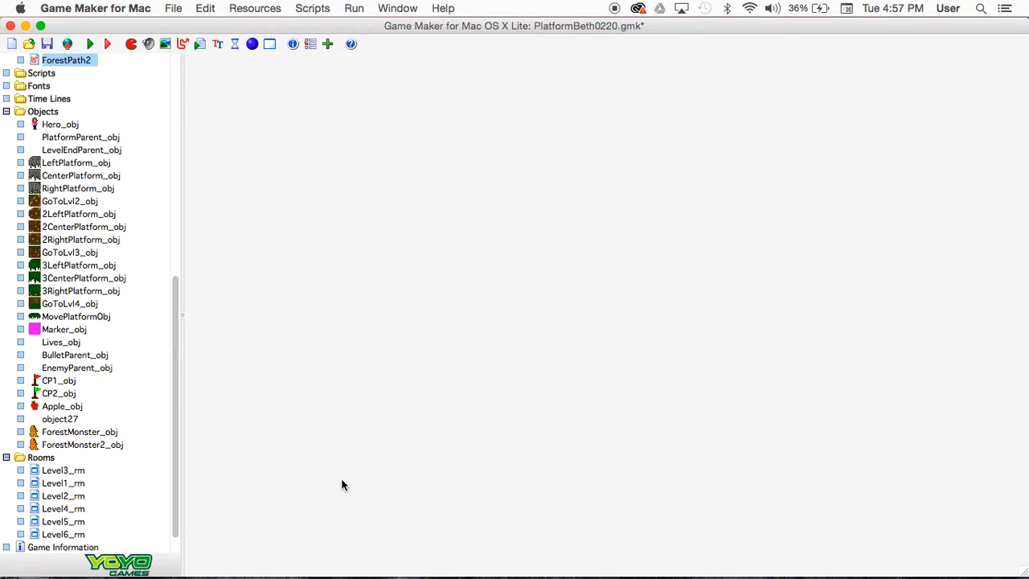
Add a Create event to ForestMonster2_obj.
double_click(76, 446)
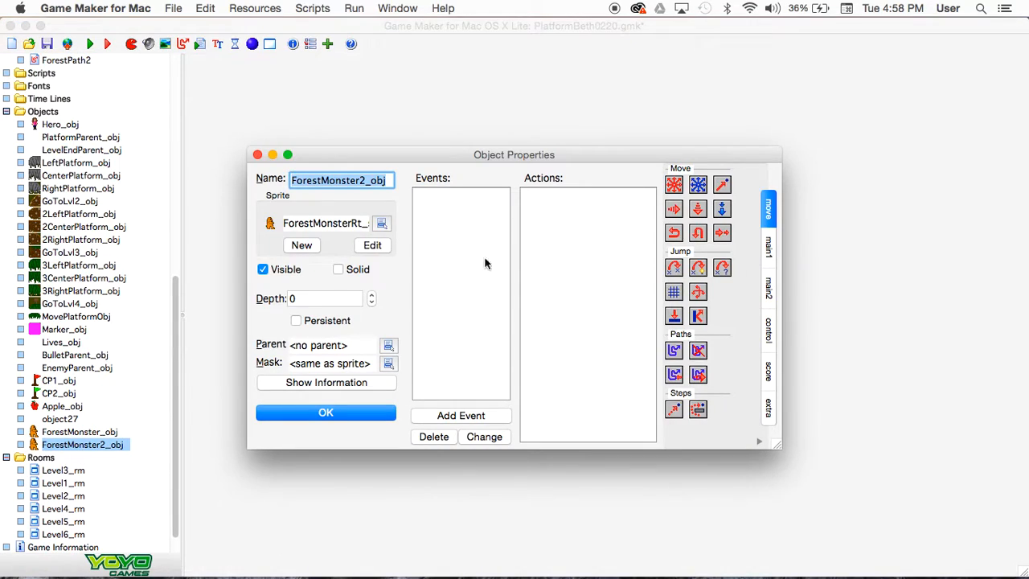
left_click(451, 420)
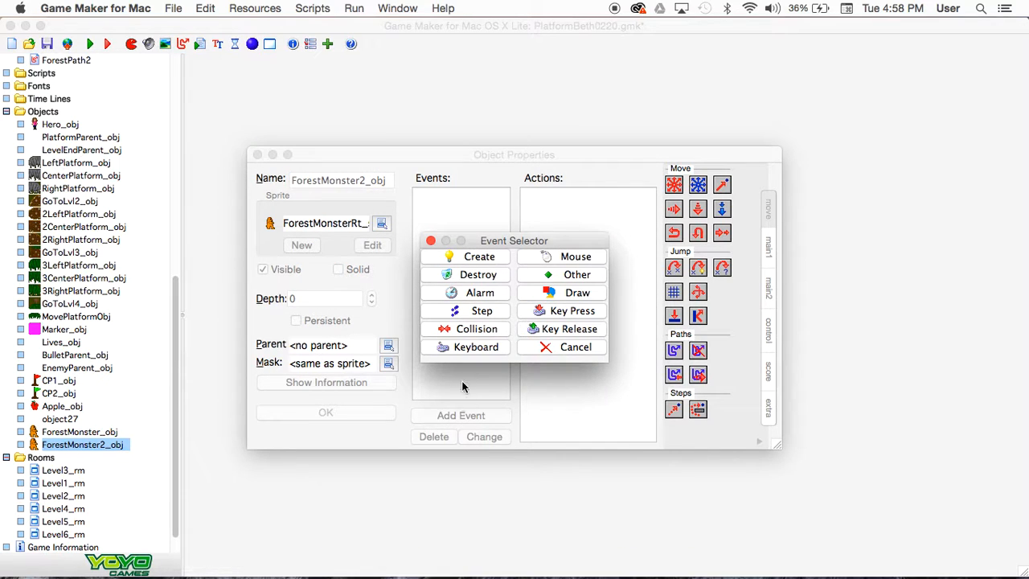
left_click(467, 258)
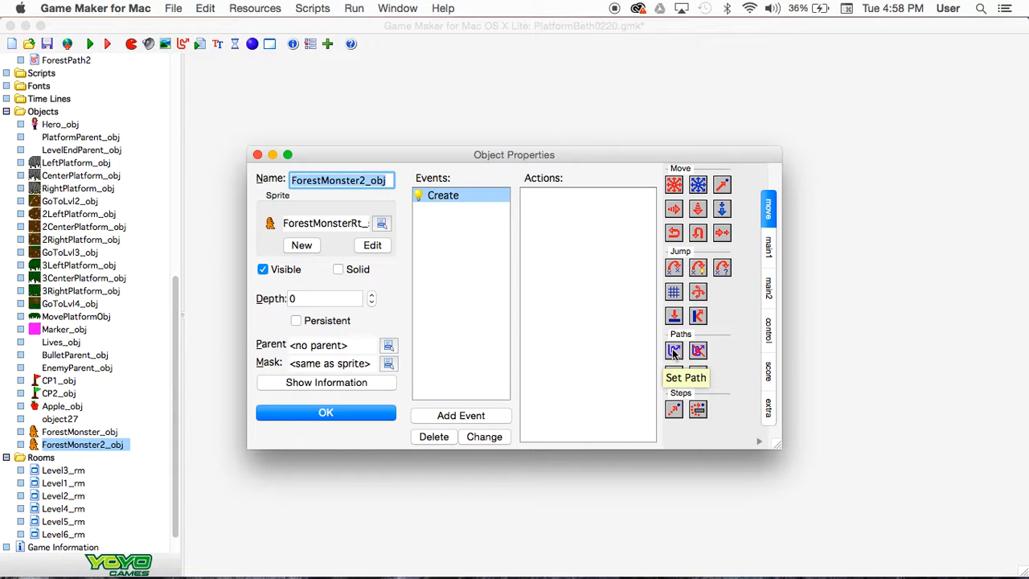
Add a Set Path action to the Create event using ForestPath2 at speed 2, reversing at the end.
left_click_drag(674, 352, 567, 207)
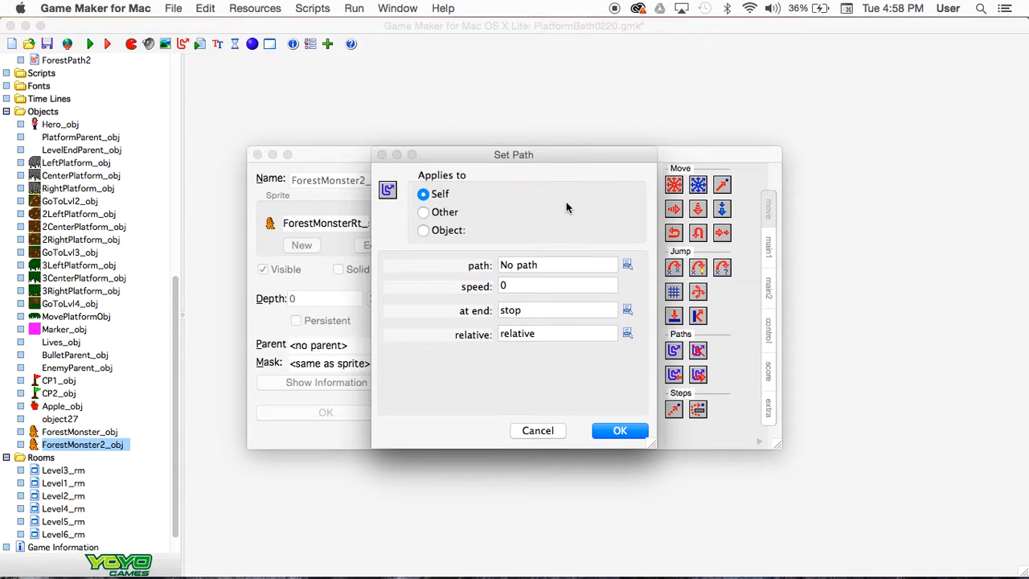
left_click(627, 264)
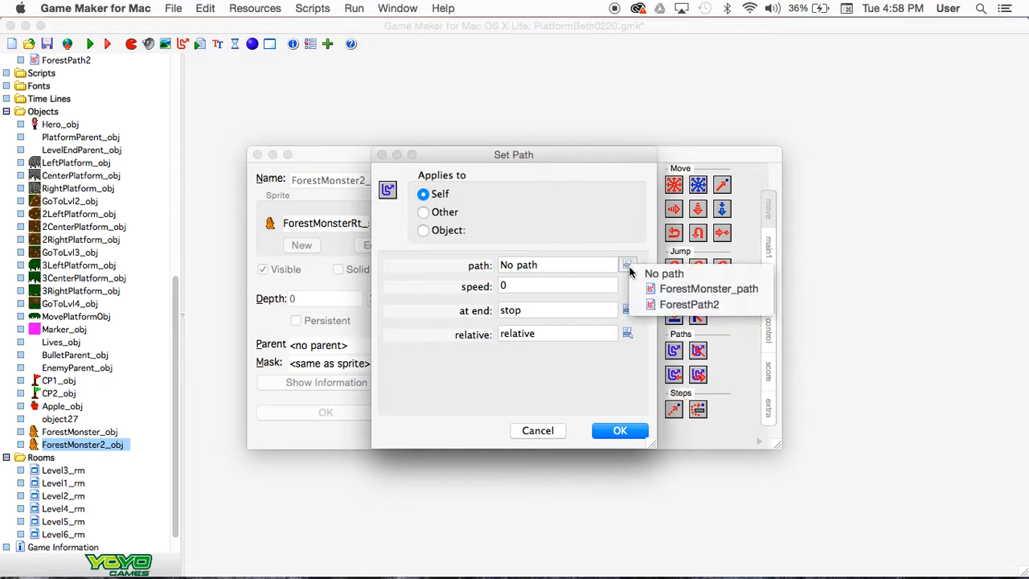
left_click(664, 304)
left_click(533, 287)
type("2")
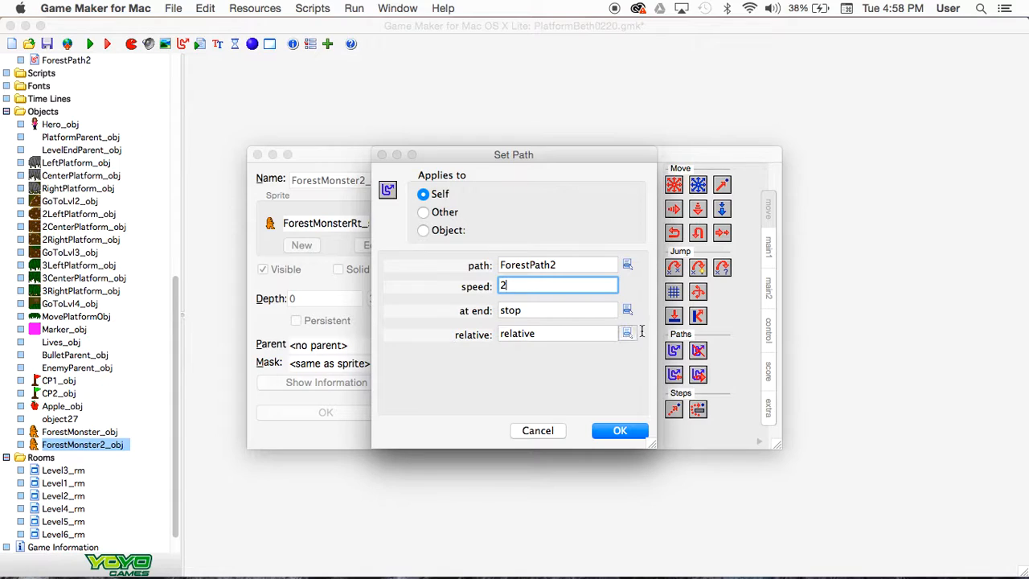
left_click(626, 310)
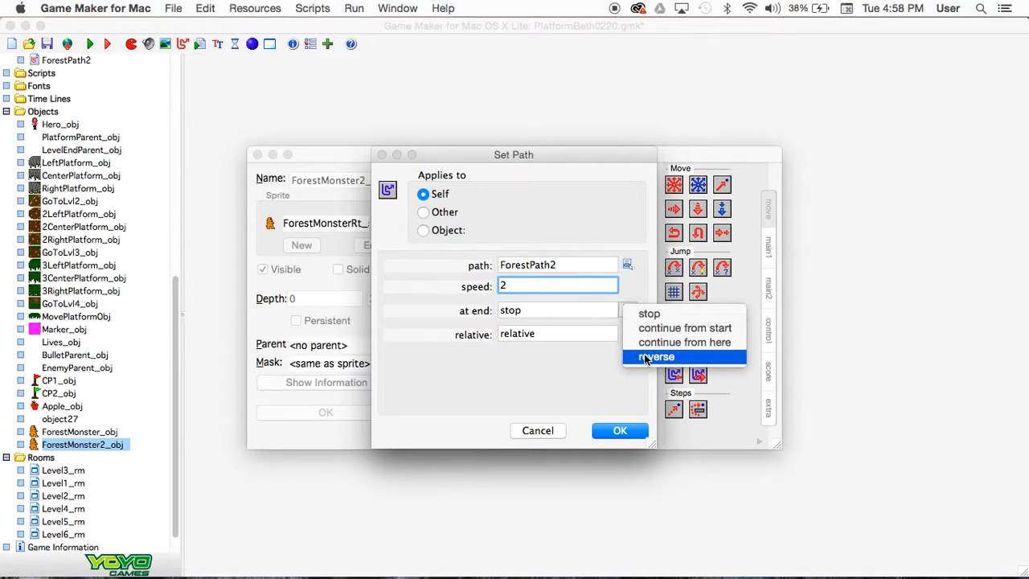
left_click(643, 356)
left_click(623, 432)
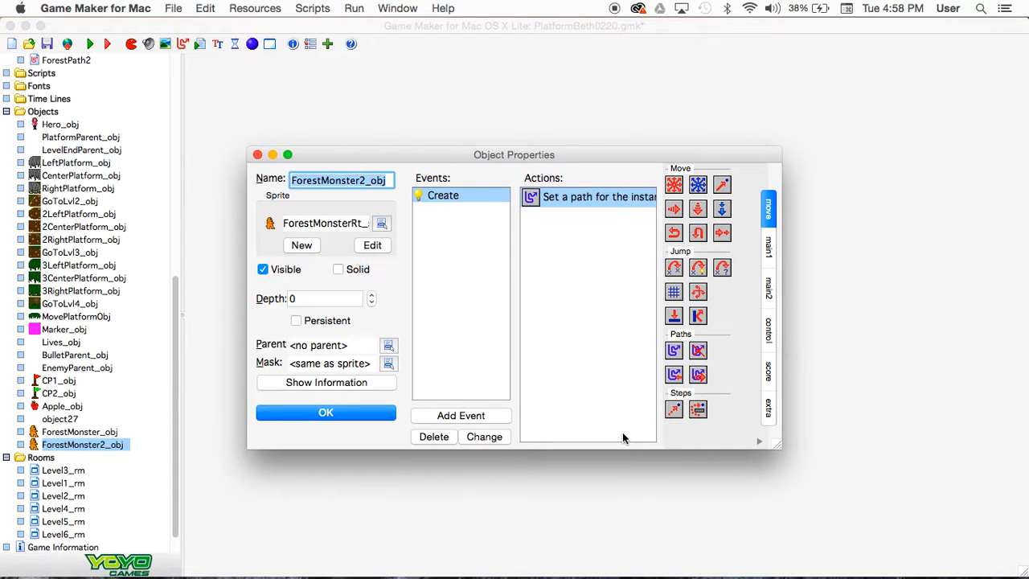
Add a Step event to ForestMonster2_obj.
left_click(450, 416)
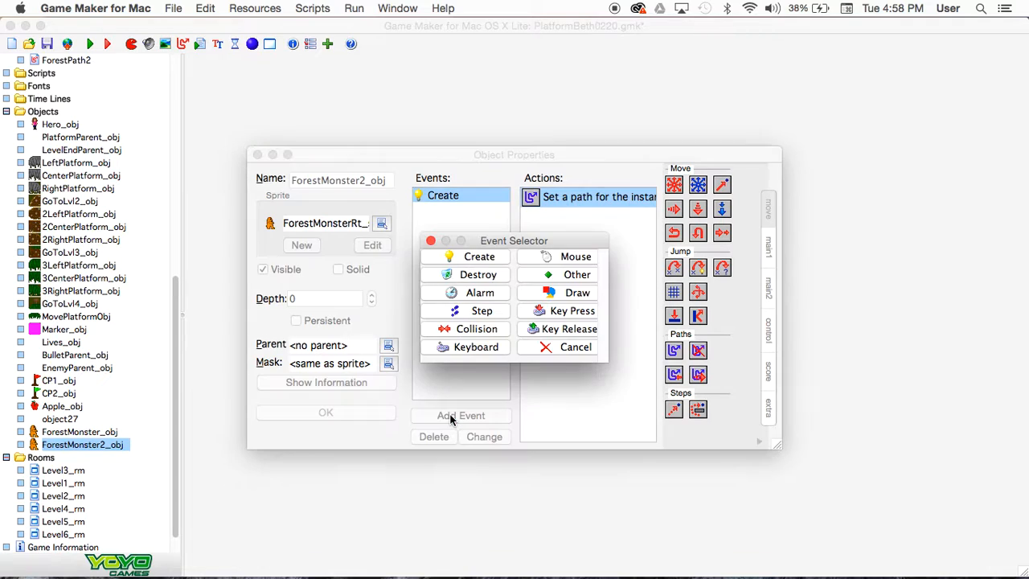
left_click(480, 313)
left_click(505, 317)
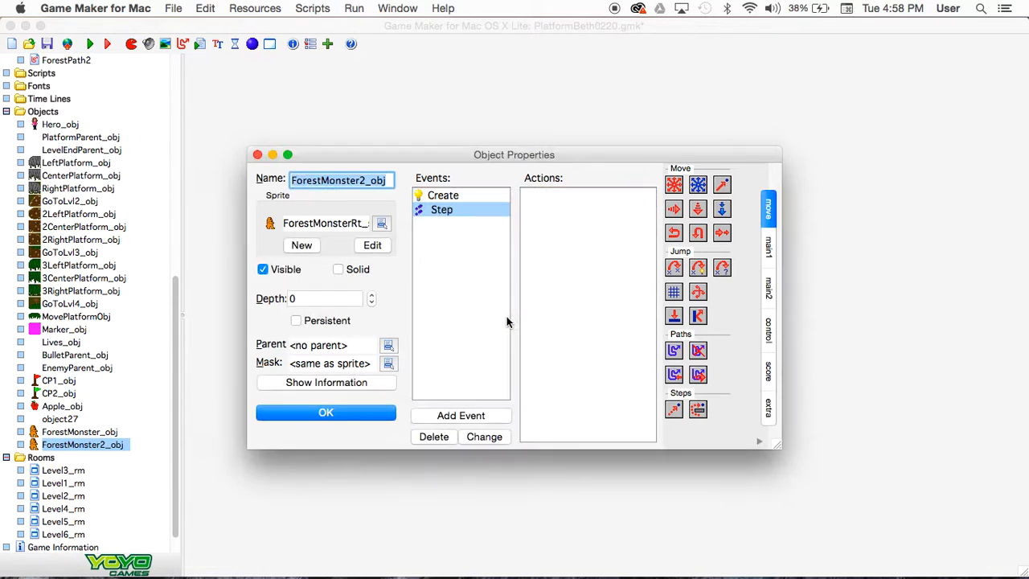
Add a Test Variable action to the Step event checking whether direction is smaller than 100.
left_click(769, 329)
left_click_drag(699, 360, 589, 251)
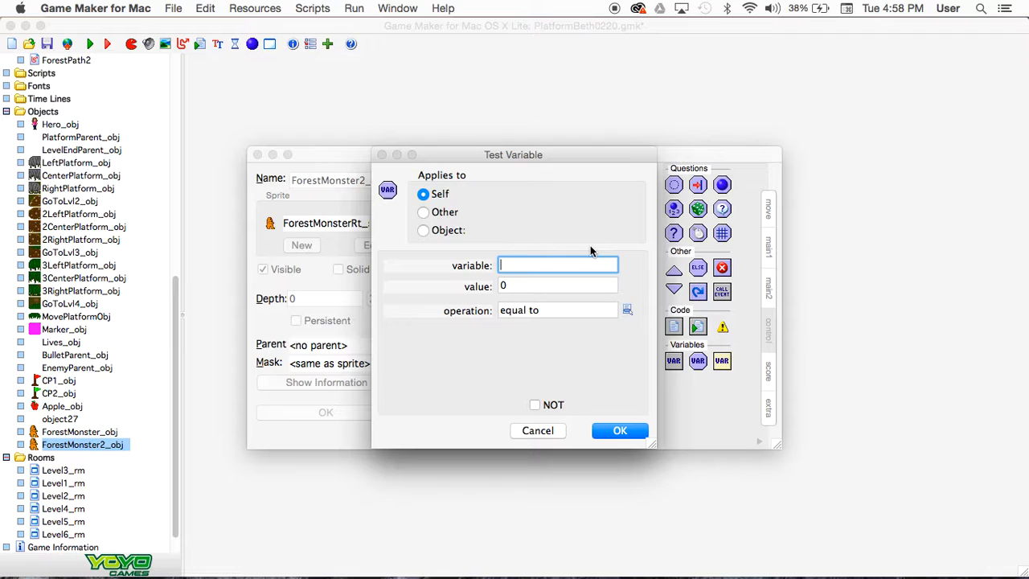
type("direction")
left_click(514, 288)
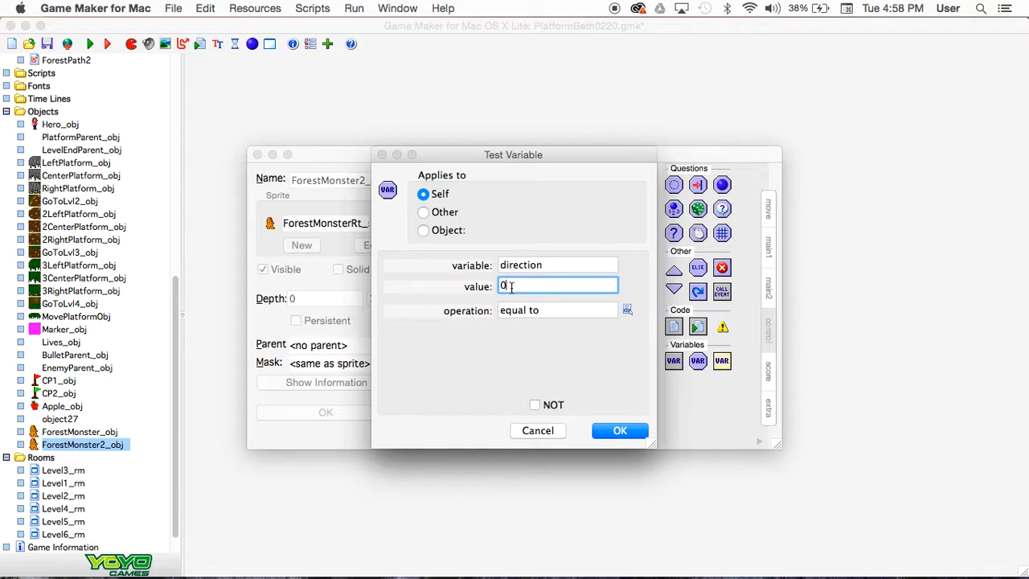
key("BackSpace")
type("100")
left_click(628, 311)
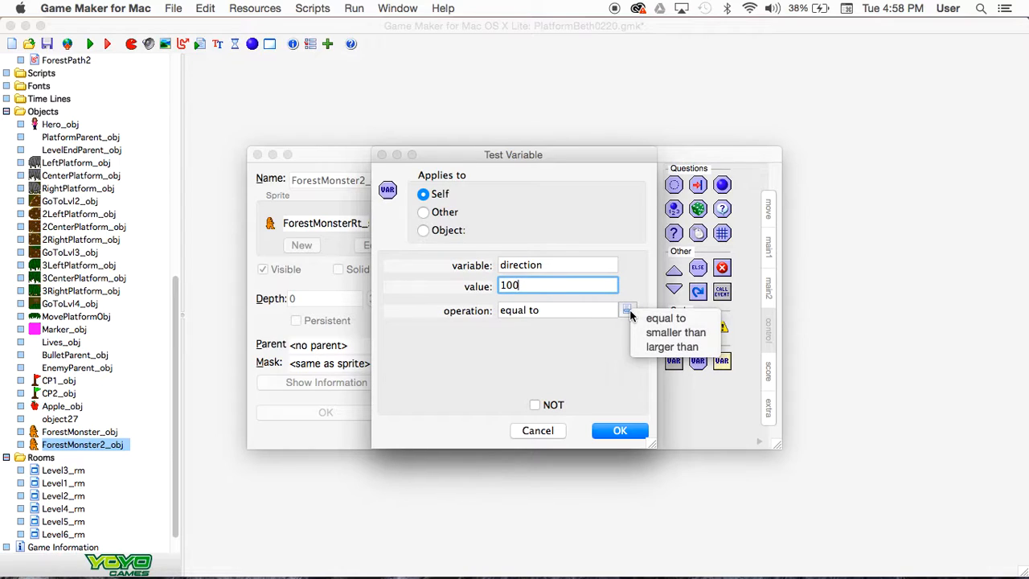
left_click(651, 334)
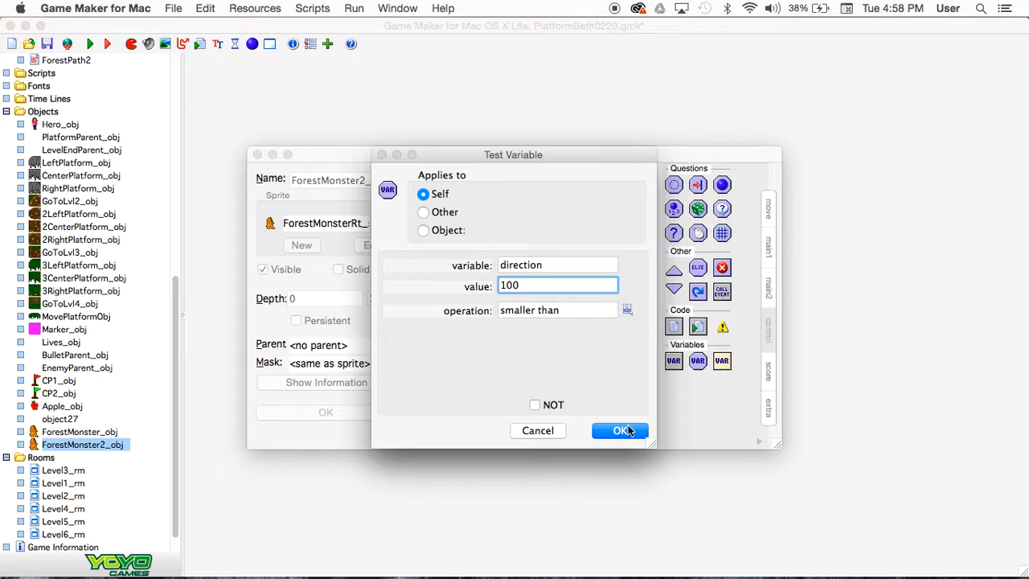
left_click(623, 432)
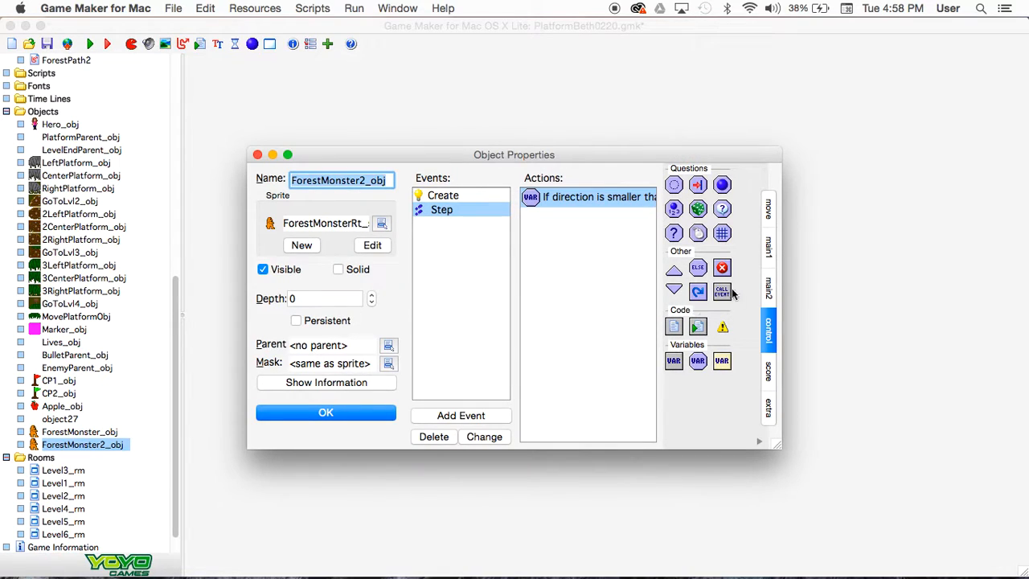
Add a Change Sprite action below the direction test that switches the sprite to ForestMonsterRt_spr.
left_click(768, 245)
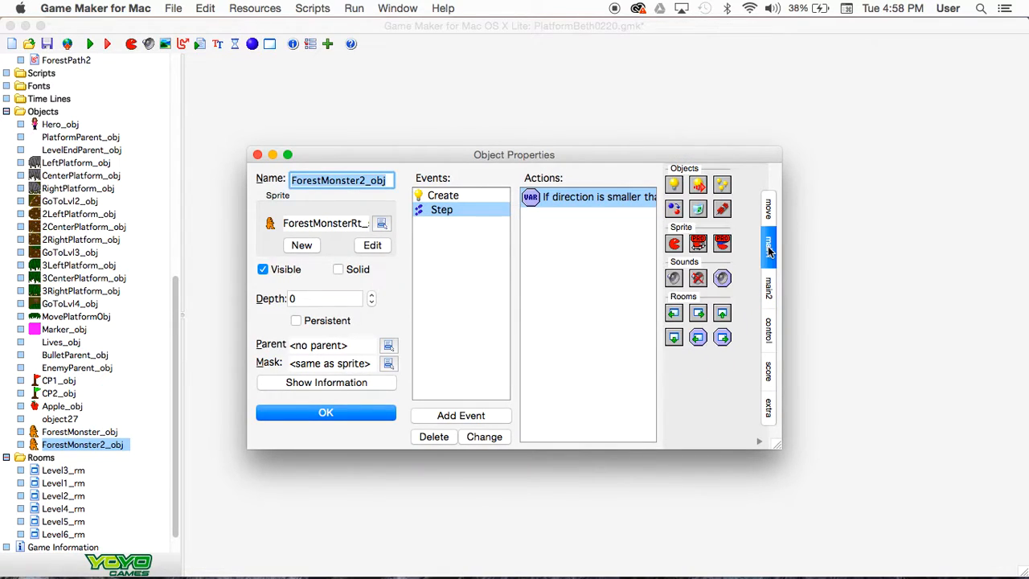
left_click_drag(674, 245, 566, 230)
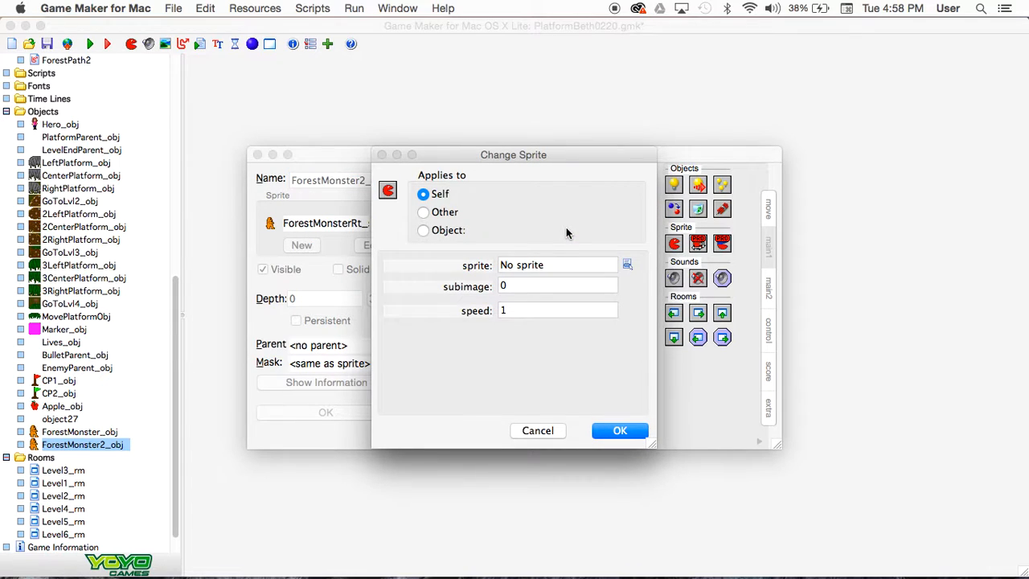
left_click(627, 265)
scroll(689, 501, "down", 3)
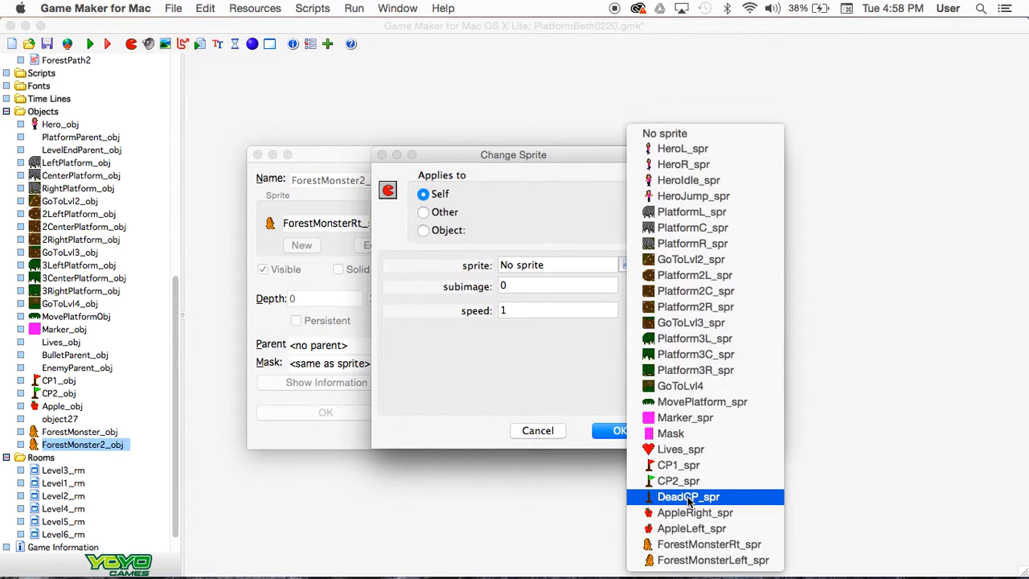
left_click(690, 544)
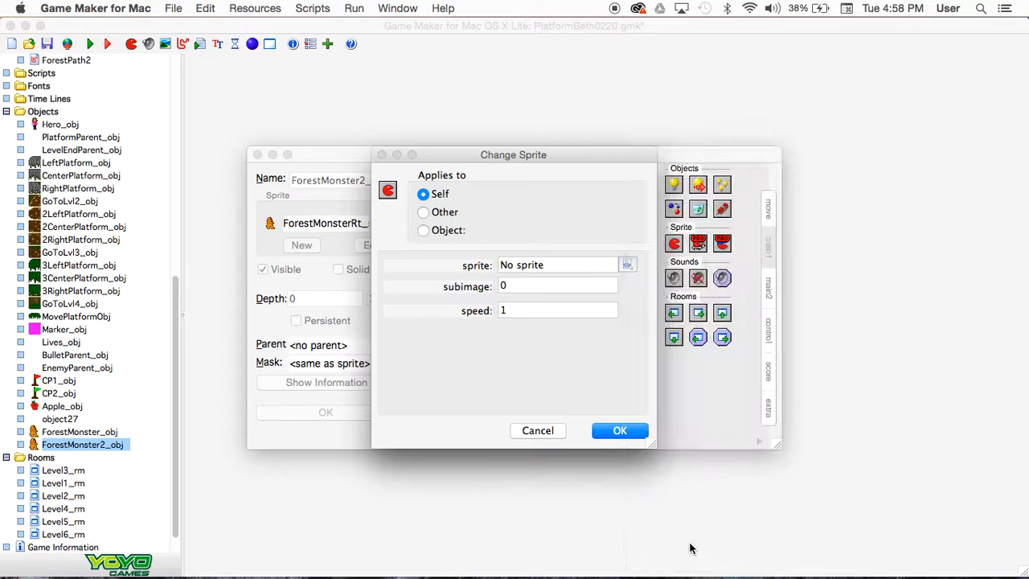
left_click(618, 431)
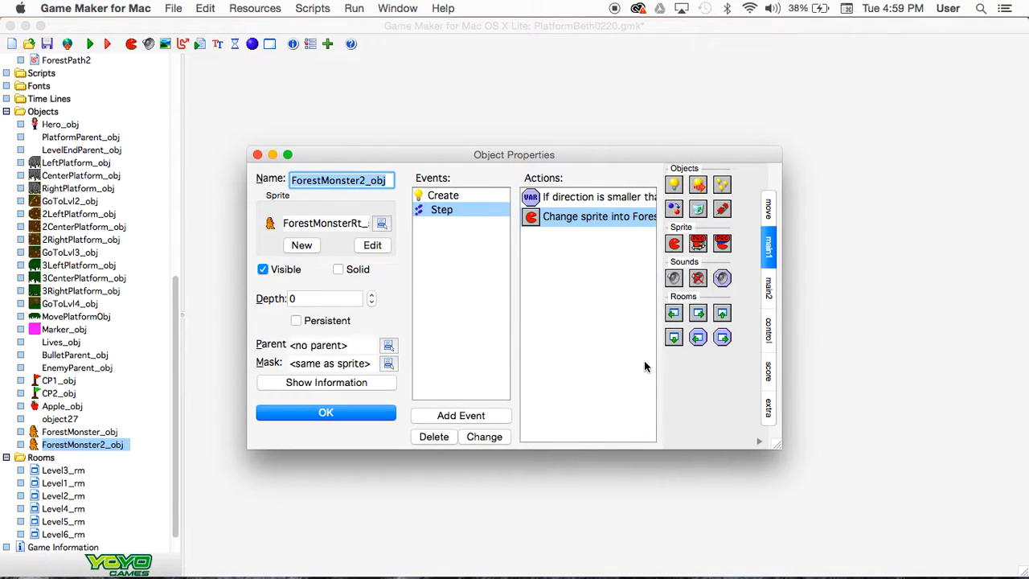
Add an Else action to the Step event with a Change Sprite to ForestMonsterLeft_spr below it, and confirm the object's properties.
left_click(768, 331)
left_click_drag(697, 266, 564, 263)
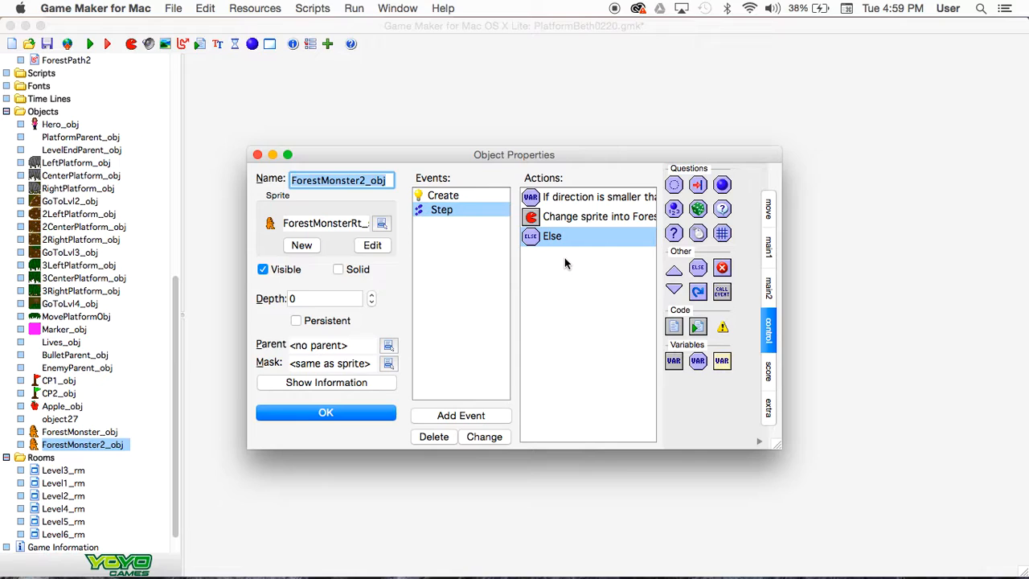
left_click(768, 245)
left_click_drag(675, 241, 539, 268)
left_click(627, 264)
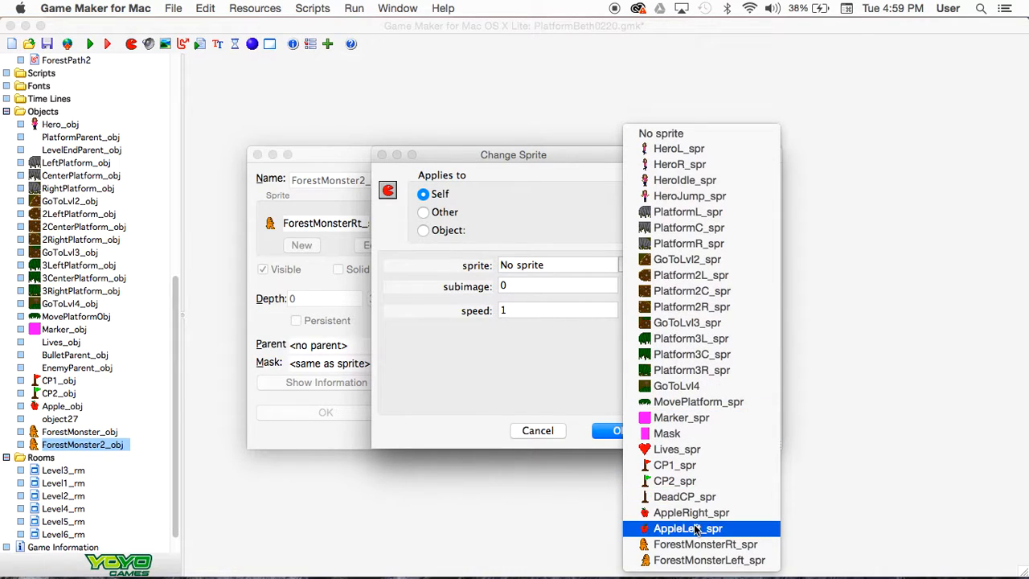
left_click(695, 560)
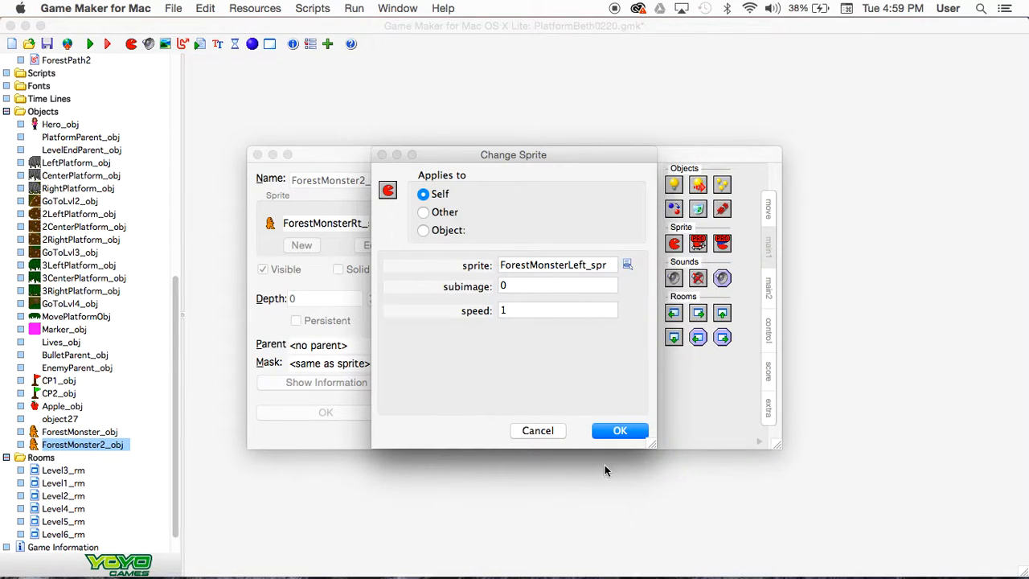
left_click(619, 431)
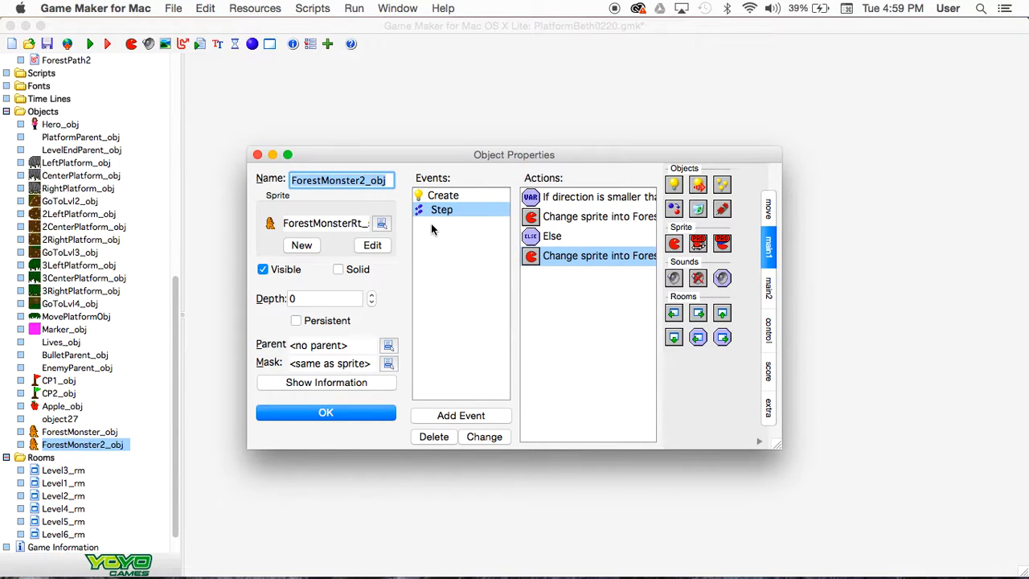
left_click(333, 417)
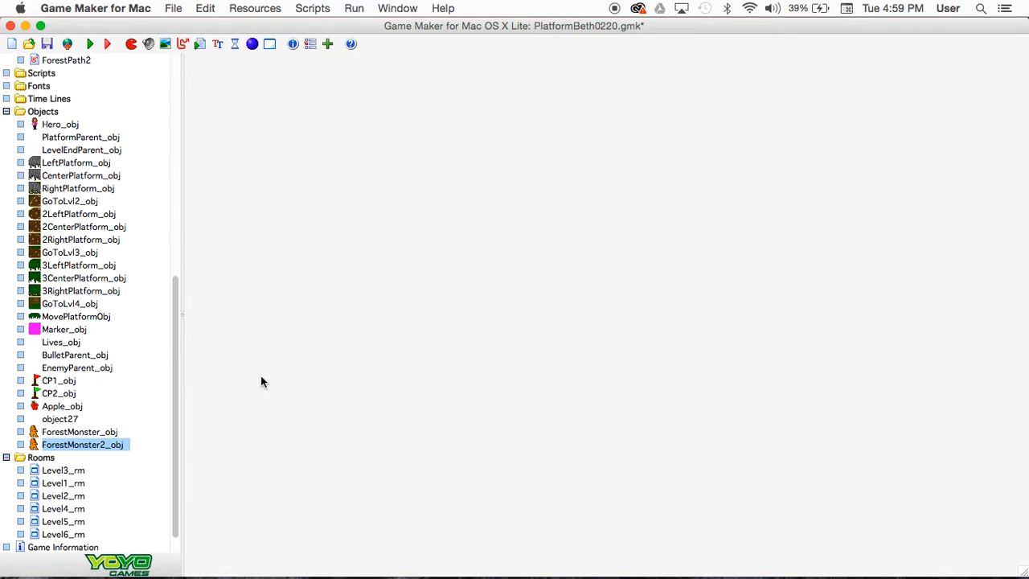
Hide the grid in Level3_rm and place ForestMonster2_obj at x 96, y 304 on the long platform below the hero, keeping the room changes.
scroll(69, 131, "up", 3)
scroll(70, 132, "down", 4)
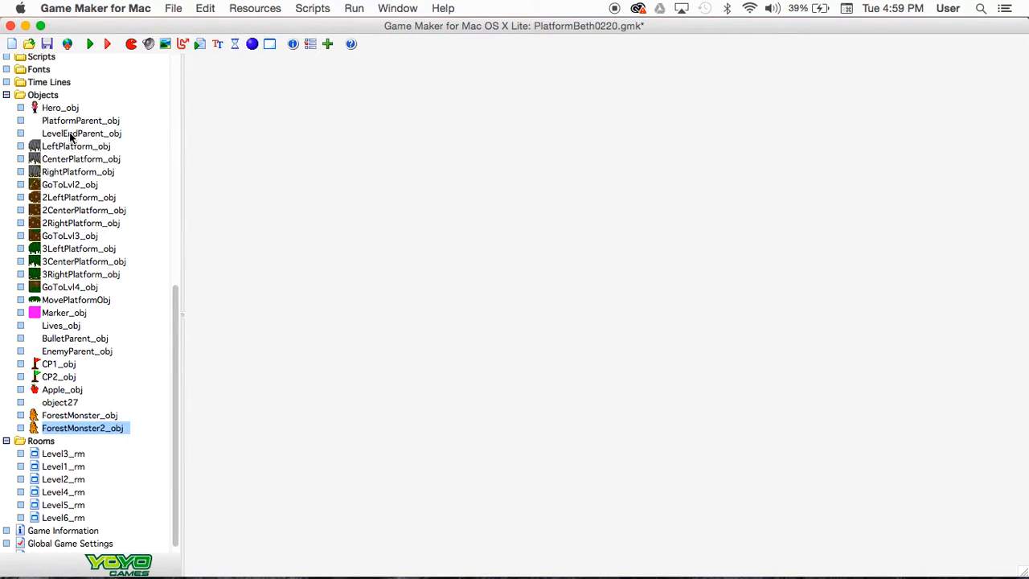
double_click(63, 454)
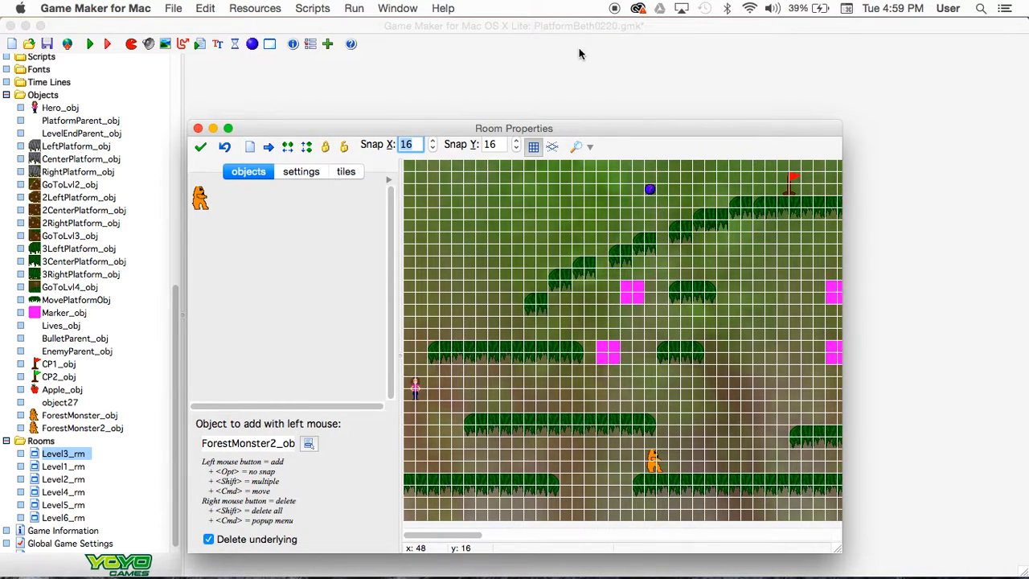
left_click(533, 145)
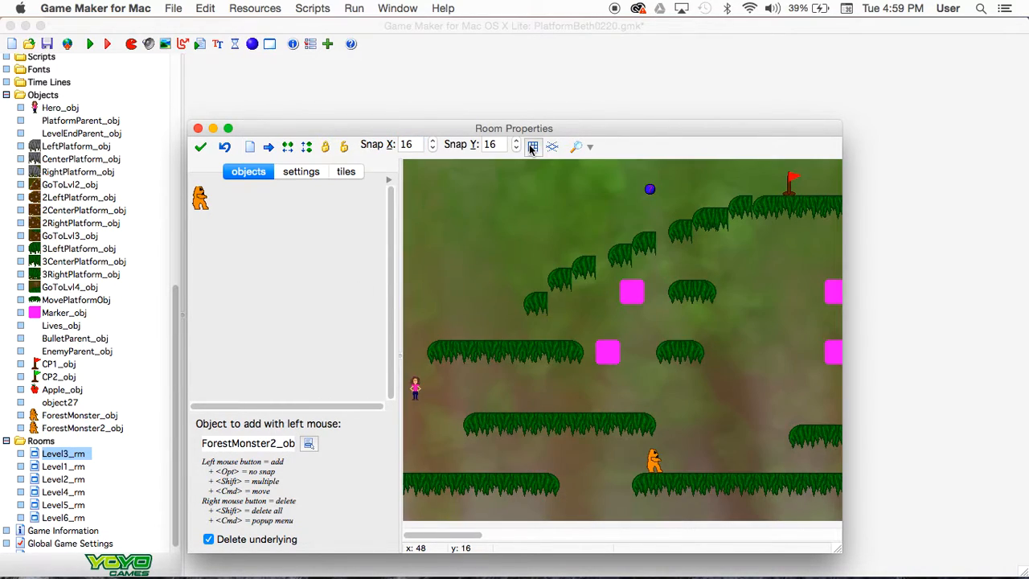
left_click(479, 399)
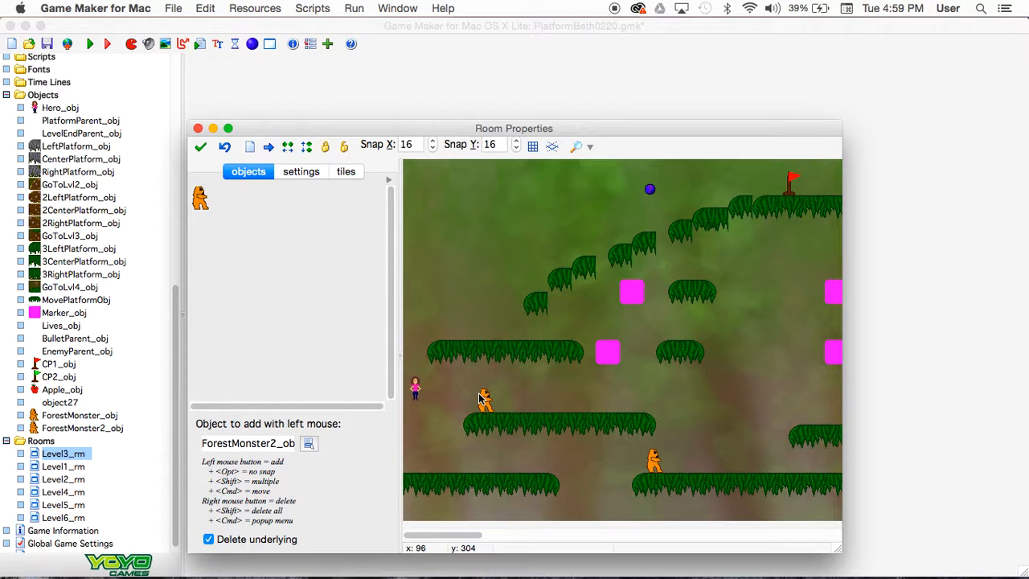
left_click(200, 146)
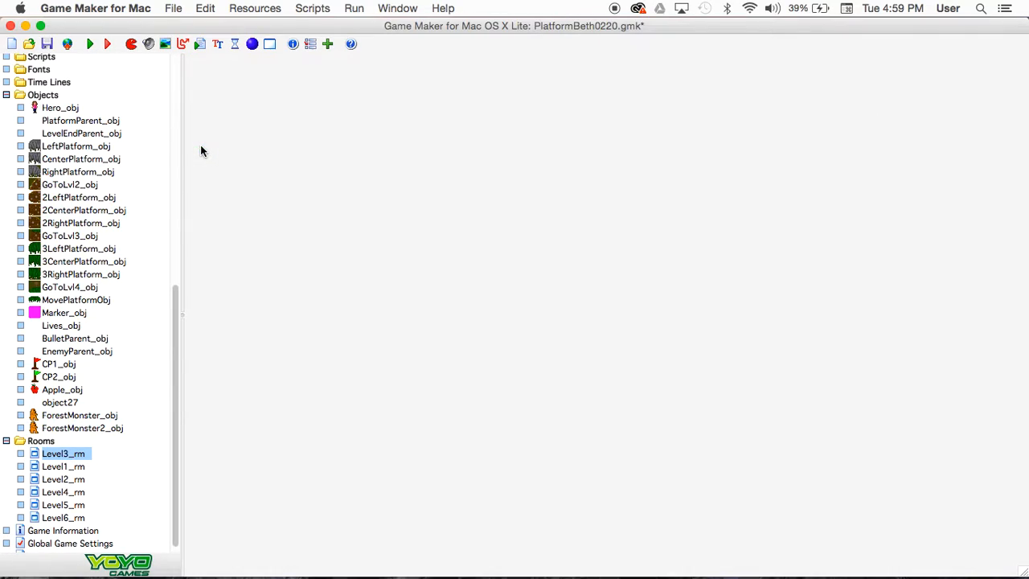
Run the game to test the second forest monster.
left_click(94, 45)
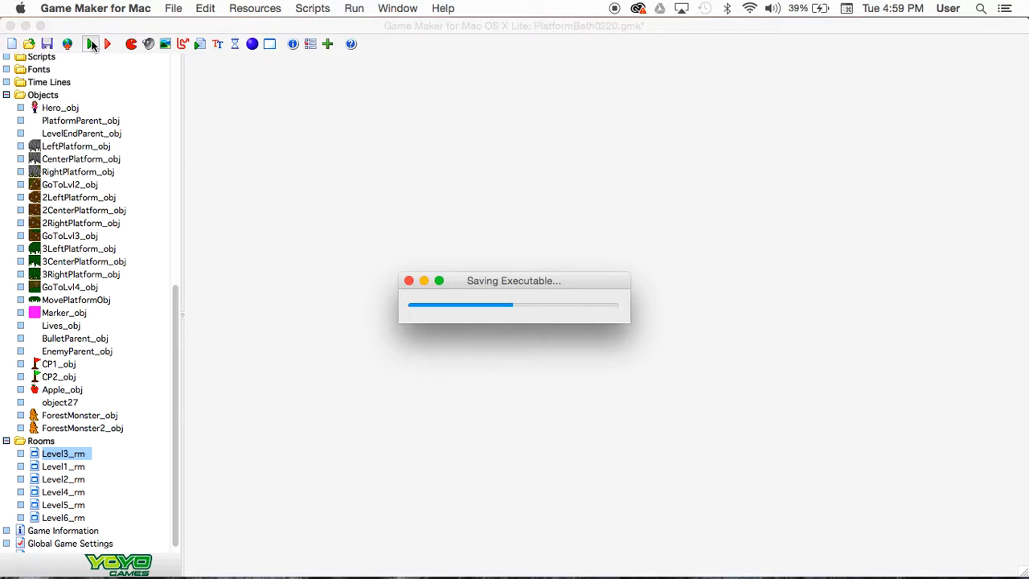